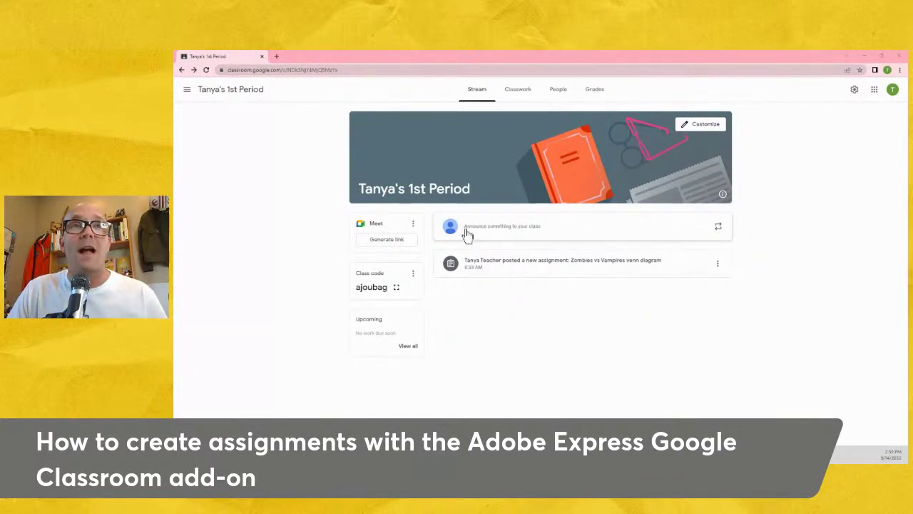
Start a new assignment from Classwork and dismiss the rubric tip
{"action": "left_click", "coordinate": [516, 95]}
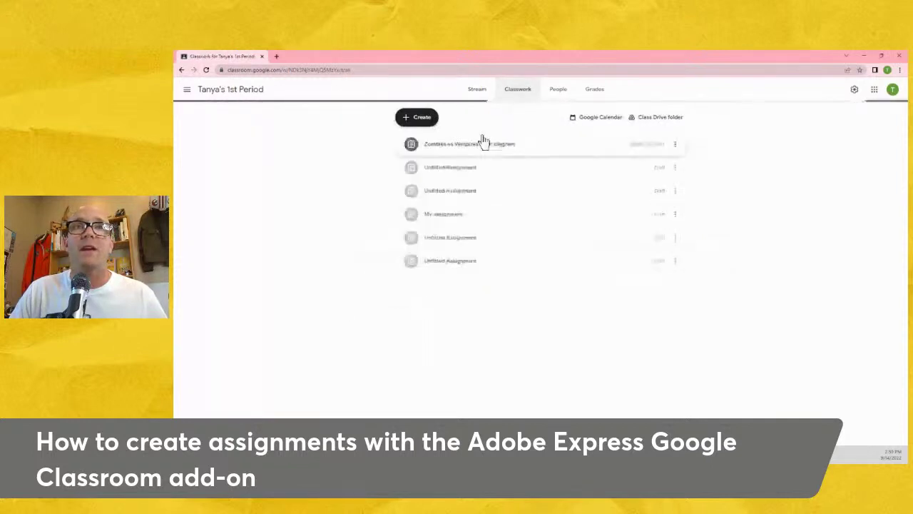
{"action": "left_click", "coordinate": [419, 119]}
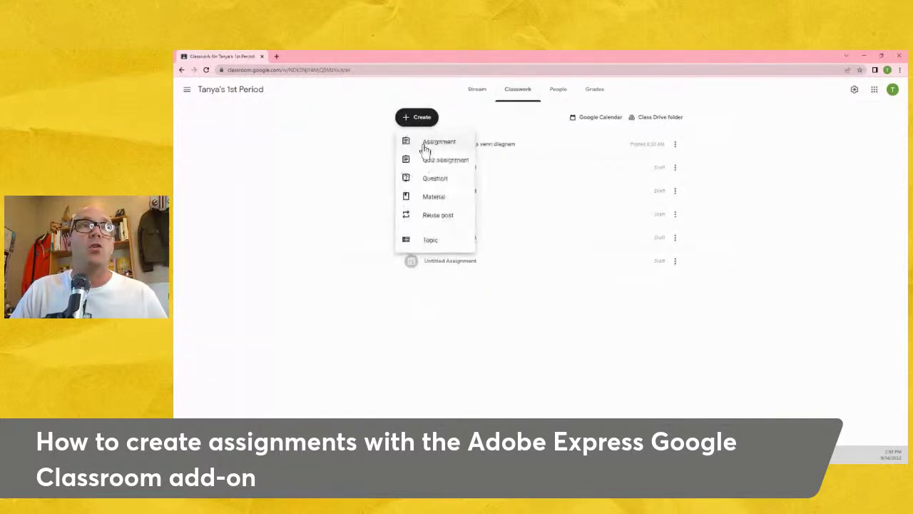
{"action": "left_click", "coordinate": [426, 147]}
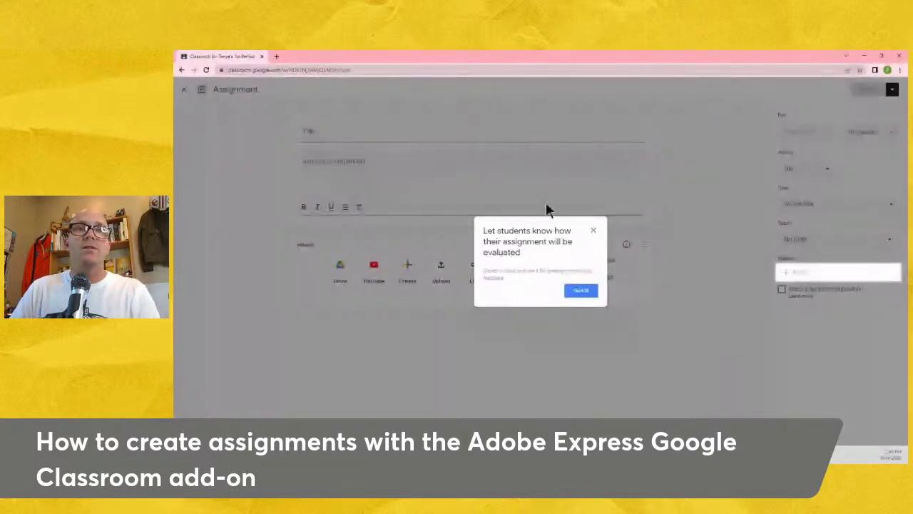
{"action": "left_click", "coordinate": [593, 229]}
Title it 'Vampires vs Zombies venn diagram activity' with instructions 'Here's where your instructions go'
{"action": "left_click", "coordinate": [369, 136]}
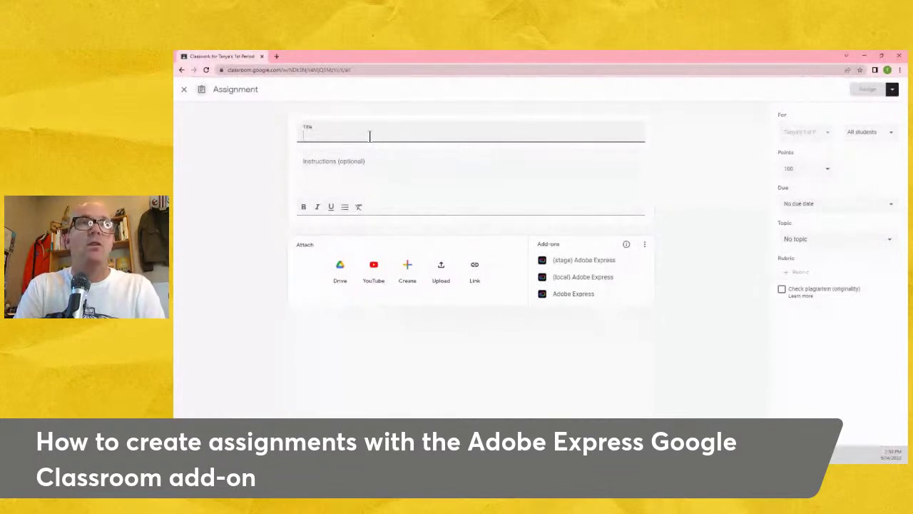
{"action": "type", "text": "Va"}
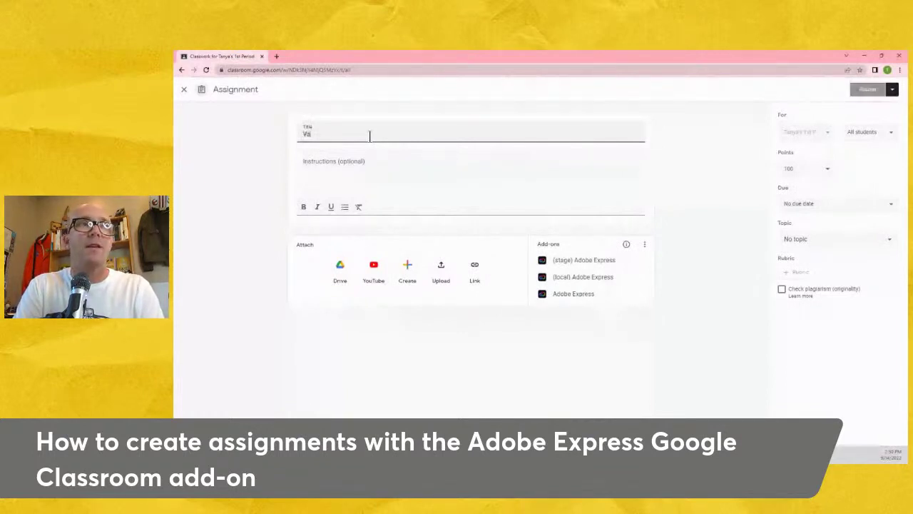
{"action": "type", "text": "mpires vs Zombies venn diagram activity"}
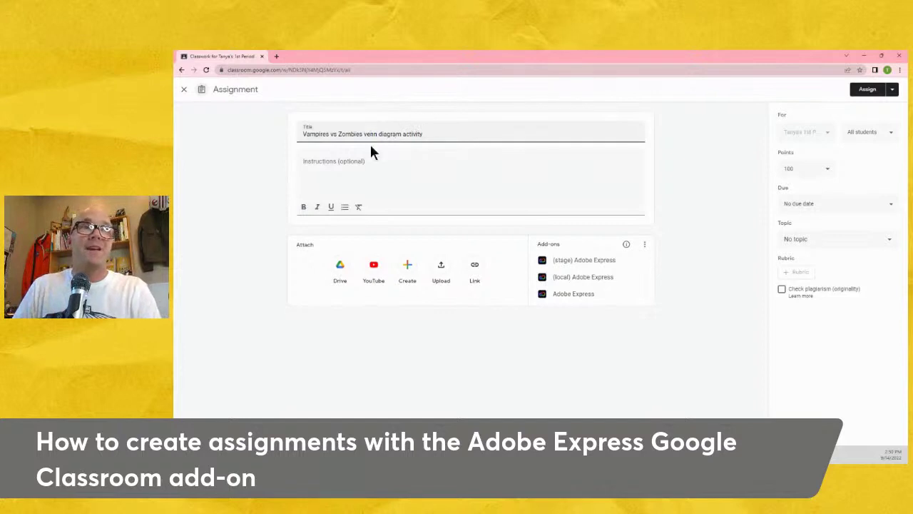
{"action": "left_click", "coordinate": [369, 159]}
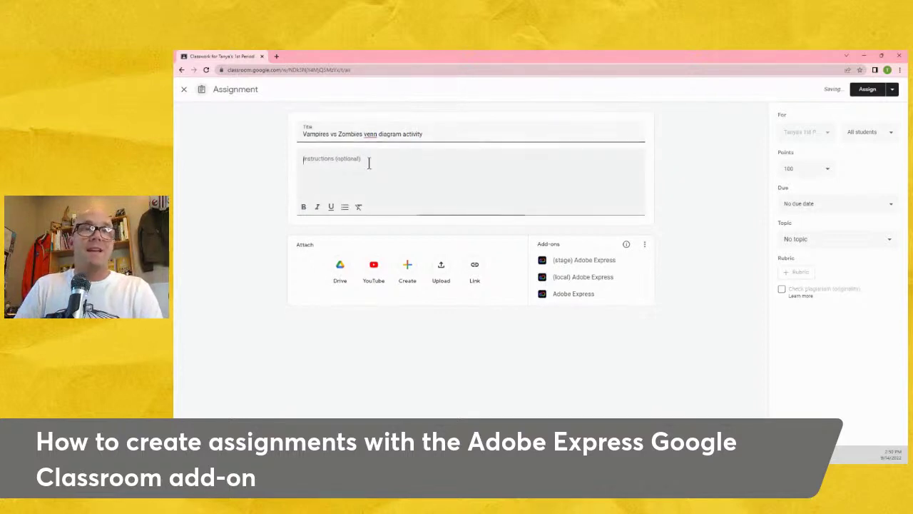
{"action": "type", "text": "Here's where your inst"}
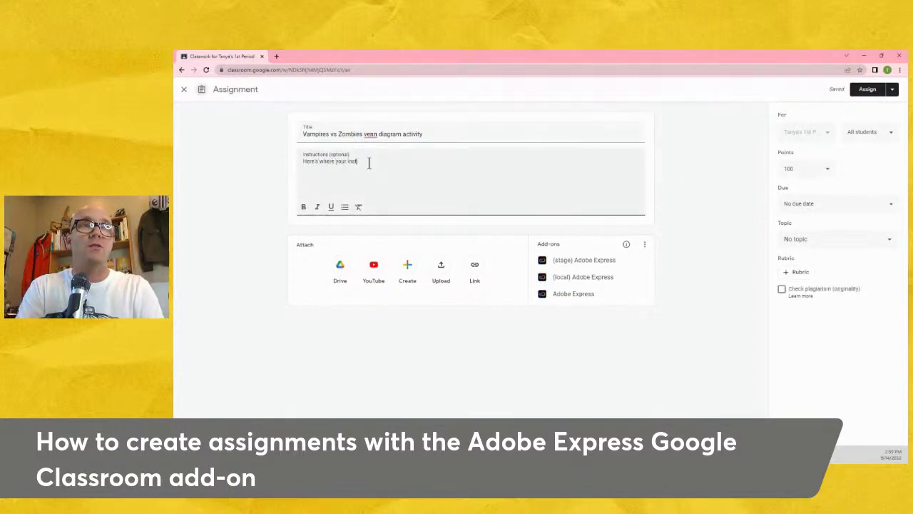
{"action": "key", "text": "BackSpace"}
{"action": "key", "text": "BackSpace"}
{"action": "key", "text": "BackSpace"}
{"action": "key", "text": "BackSpace"}
{"action": "key", "text": "BackSpace"}
{"action": "key", "text": "BackSpace"}
{"action": "key", "text": "BackSpace"}
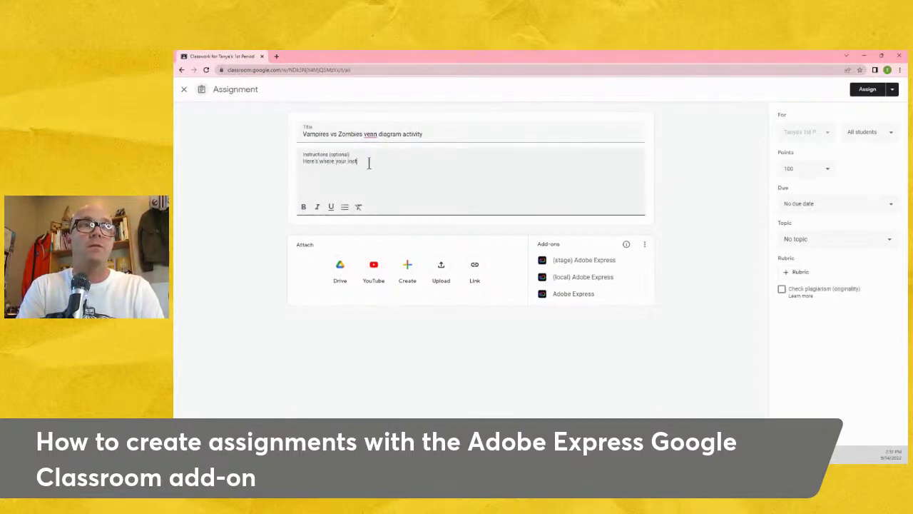
{"action": "type", "text": "instructions go .."}
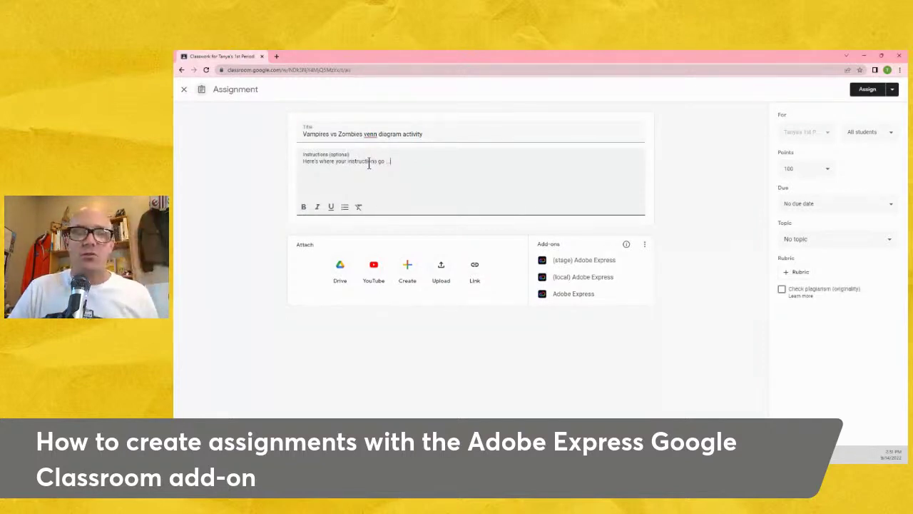
{"action": "key", "text": "BackSpace"}
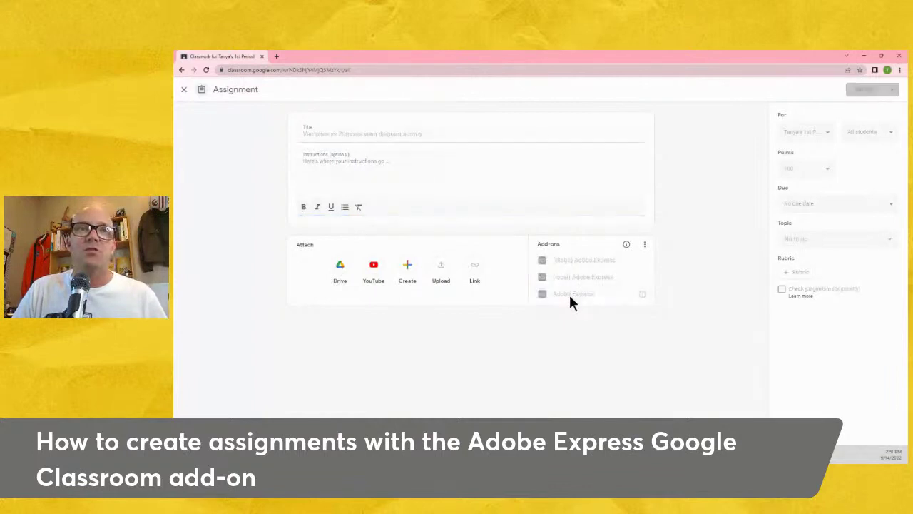
Open the Adobe Express add-on to show its Projects list with the Zombies vs Vampires project
{"action": "left_click", "coordinate": [571, 297]}
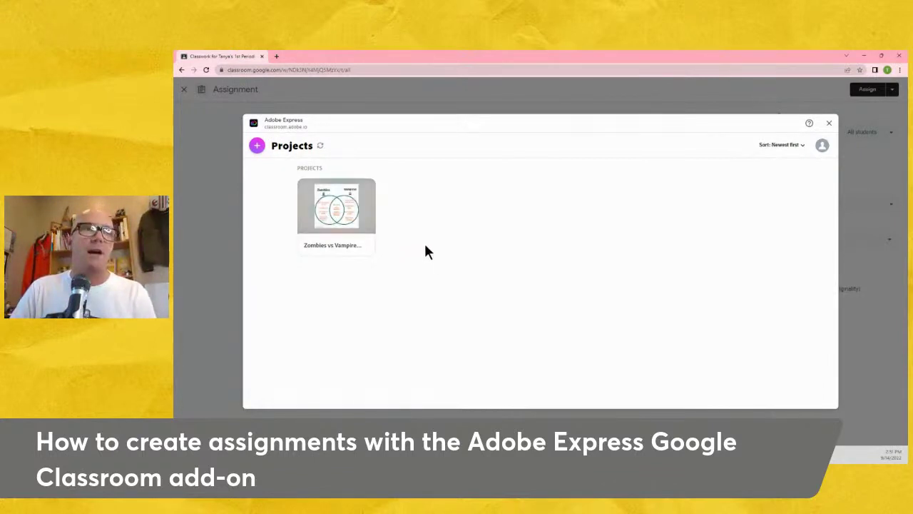
{"action": "mouse_move", "coordinate": [340, 216]}
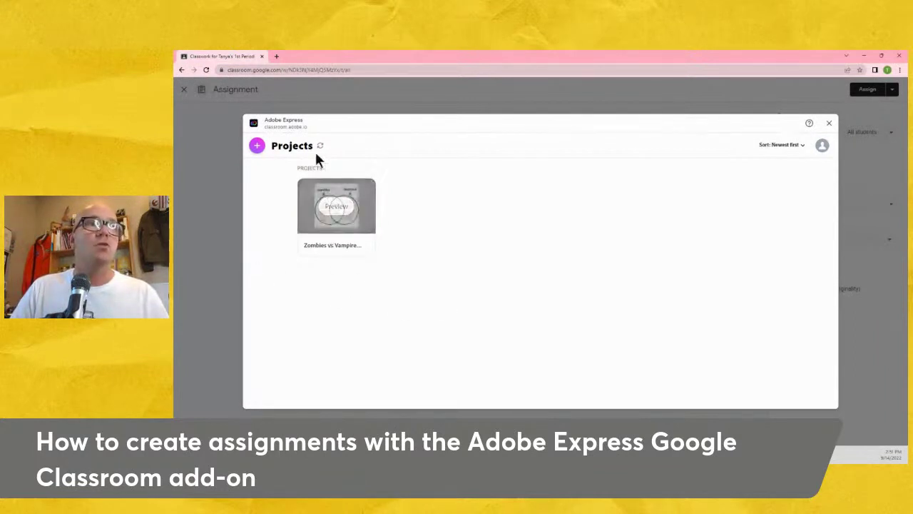
{"action": "left_click", "coordinate": [258, 147]}
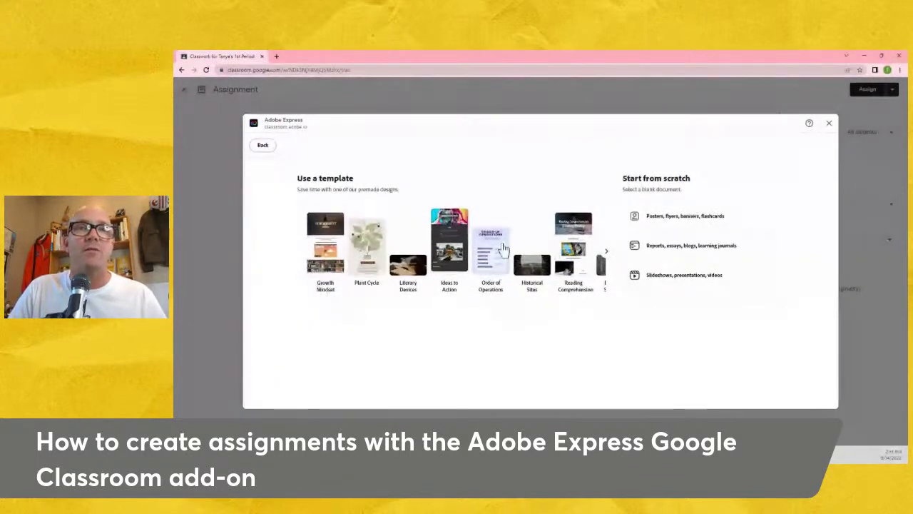
{"action": "left_click", "coordinate": [606, 252]}
{"action": "left_click", "coordinate": [606, 253]}
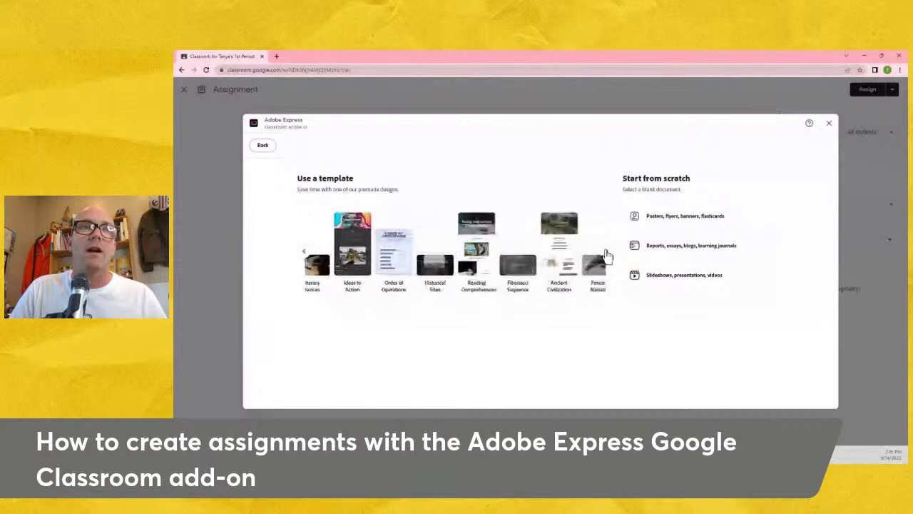
{"action": "left_click", "coordinate": [606, 253]}
{"action": "left_click", "coordinate": [606, 253]}
{"action": "left_click", "coordinate": [606, 253]}
{"action": "left_click", "coordinate": [606, 253]}
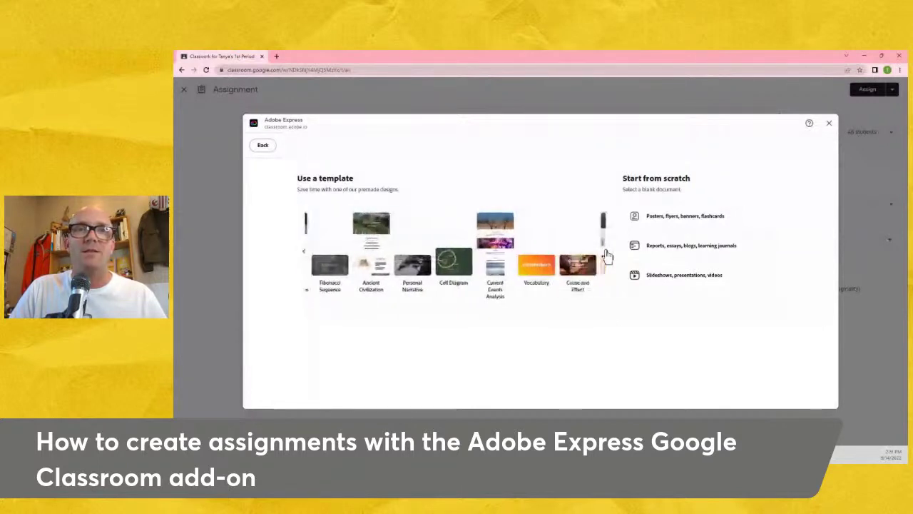
{"action": "left_click", "coordinate": [606, 254]}
{"action": "left_click", "coordinate": [606, 253]}
{"action": "left_click", "coordinate": [605, 252]}
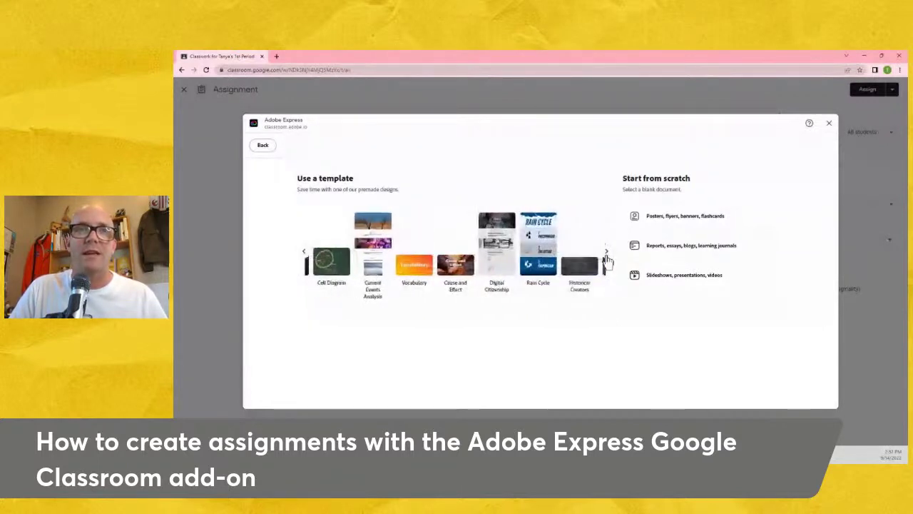
{"action": "left_click", "coordinate": [606, 252]}
{"action": "left_click", "coordinate": [606, 252]}
{"action": "left_click", "coordinate": [262, 147]}
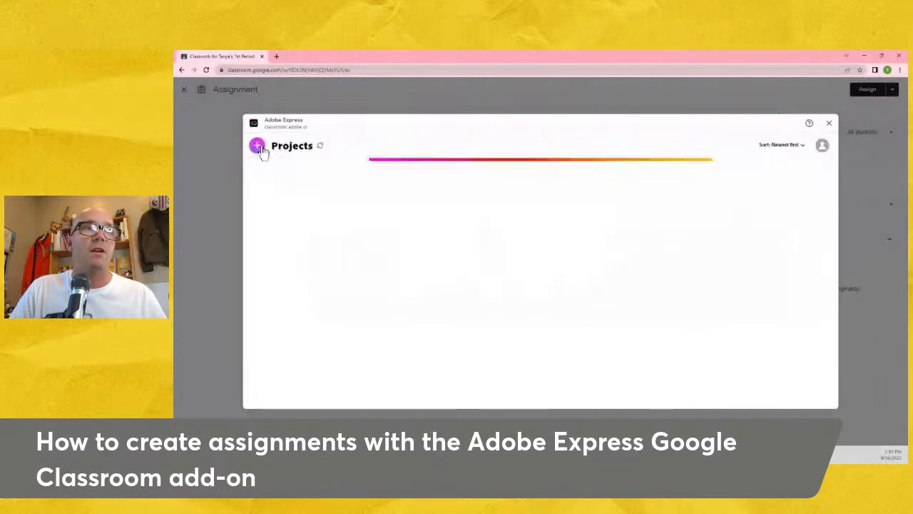
Preview the Zombies vs Vampires Venn diagram project and bring up its attach options
{"action": "left_click", "coordinate": [342, 210]}
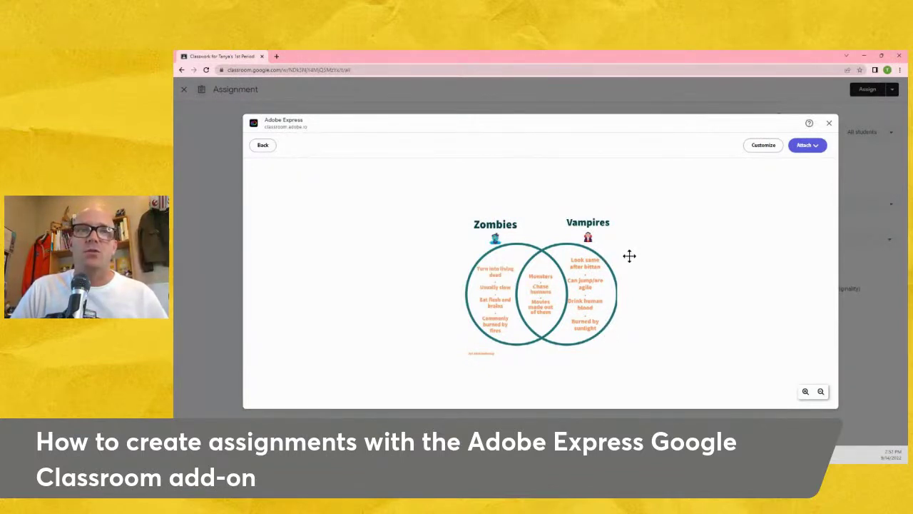
{"action": "left_click", "coordinate": [812, 155]}
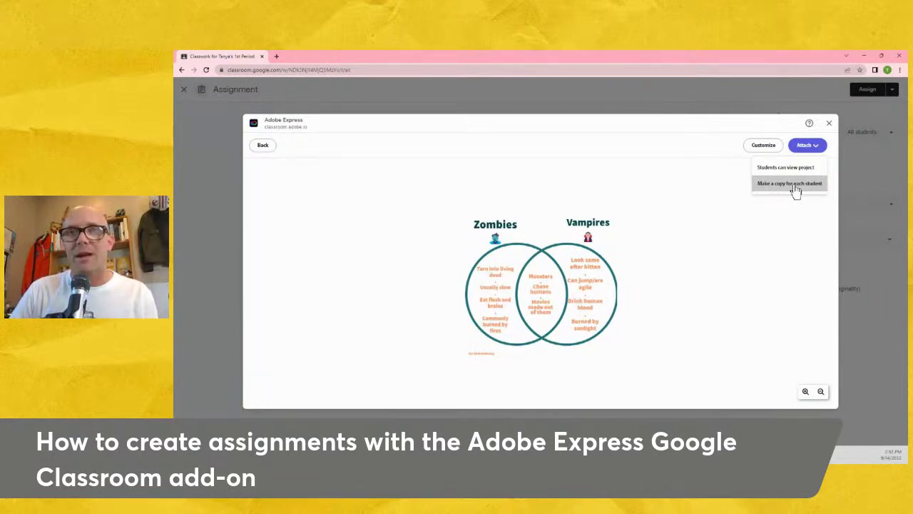
Attach the diagram as 'Make a copy for each student' and post the assignment
{"action": "left_click", "coordinate": [794, 185]}
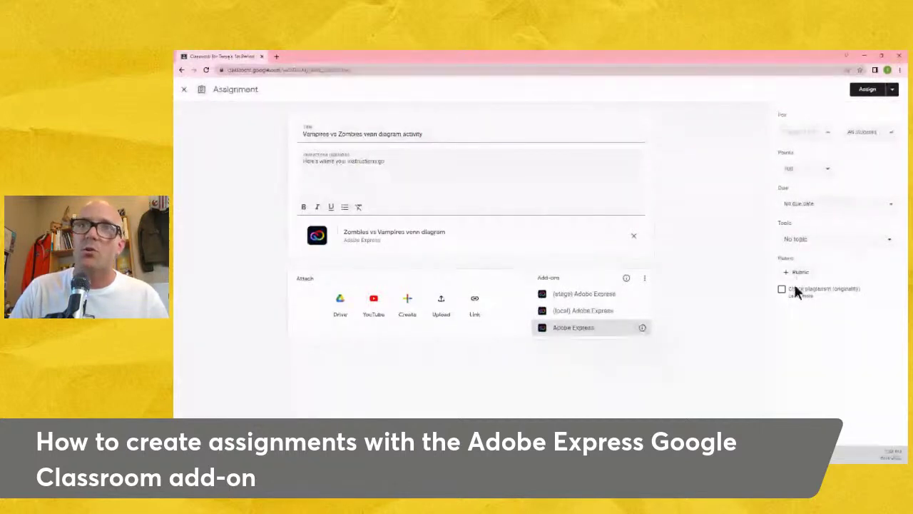
{"action": "left_click", "coordinate": [866, 89]}
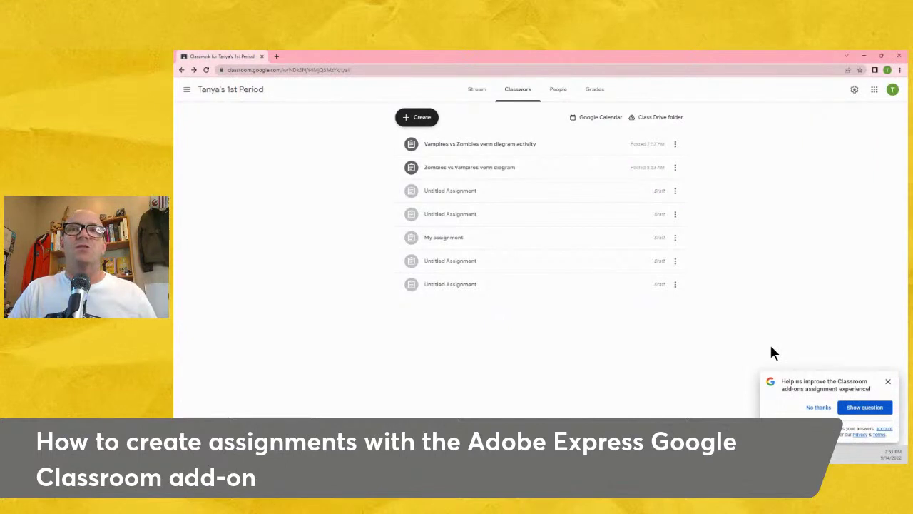
Dismiss the feedback popup and open the 1st Period class in the student's browser window
{"action": "left_click", "coordinate": [888, 381]}
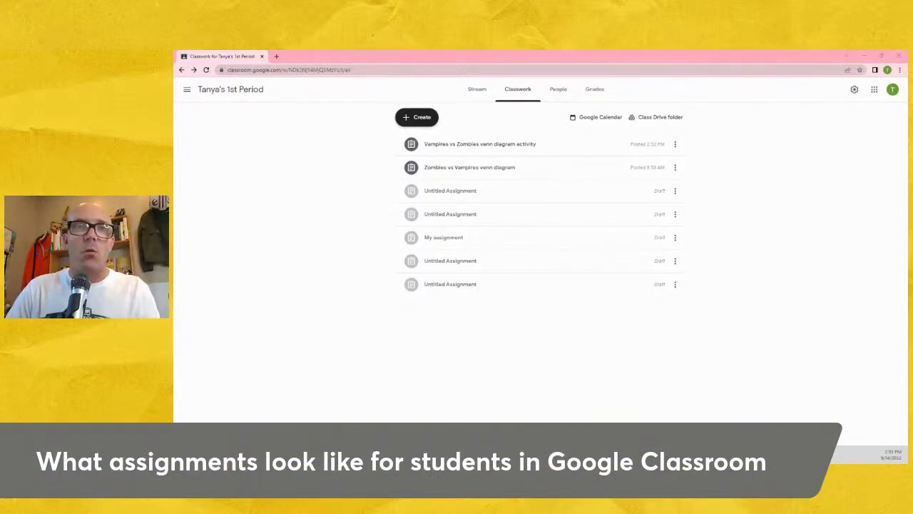
{"action": "key", "text": "alt+Tab"}
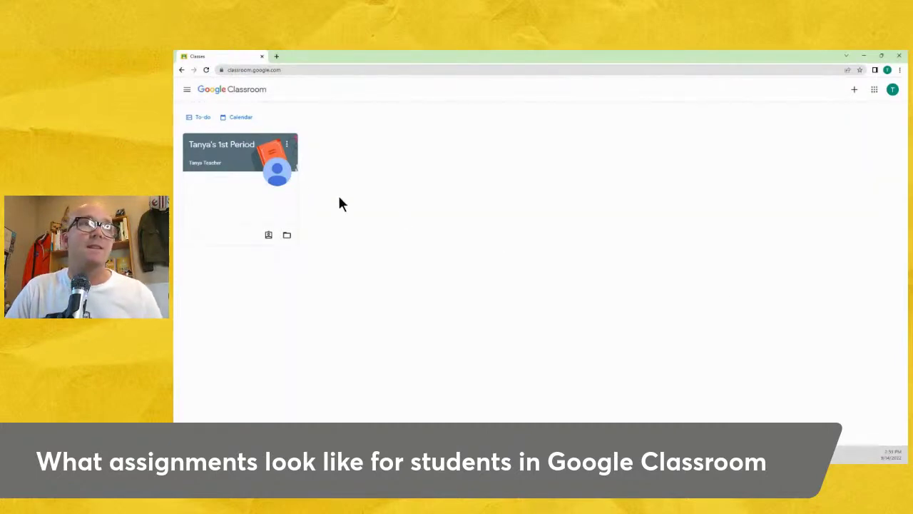
{"action": "left_click", "coordinate": [227, 150]}
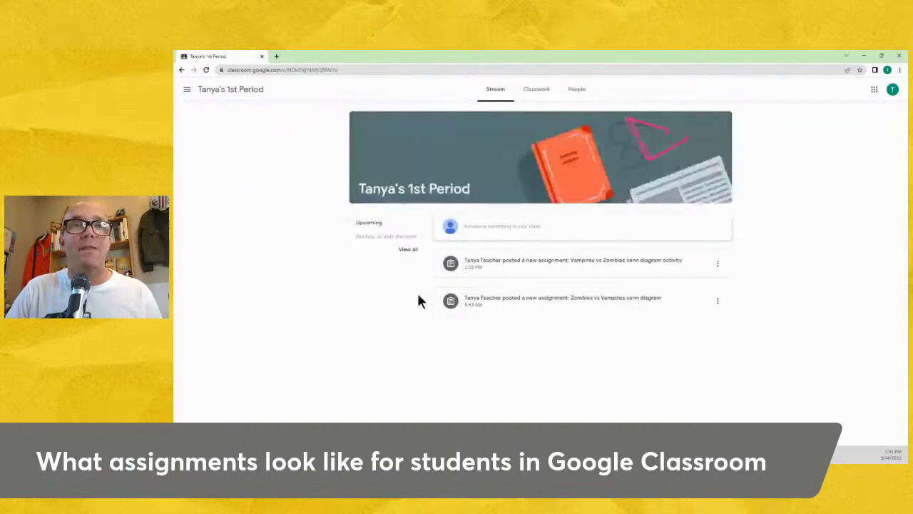
As the student, open the Vampires vs Zombies post's Venn diagram attachment and make a personal copy
{"action": "left_click", "coordinate": [552, 264]}
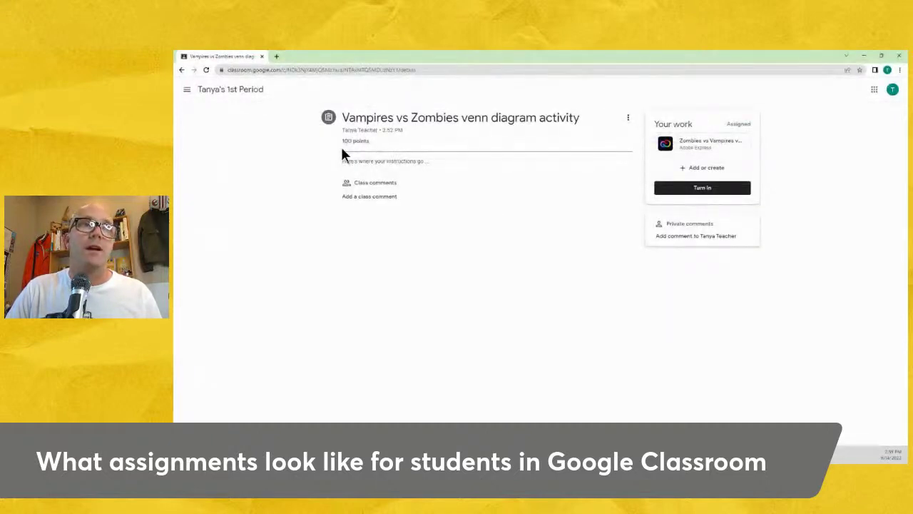
{"action": "left_click", "coordinate": [676, 147]}
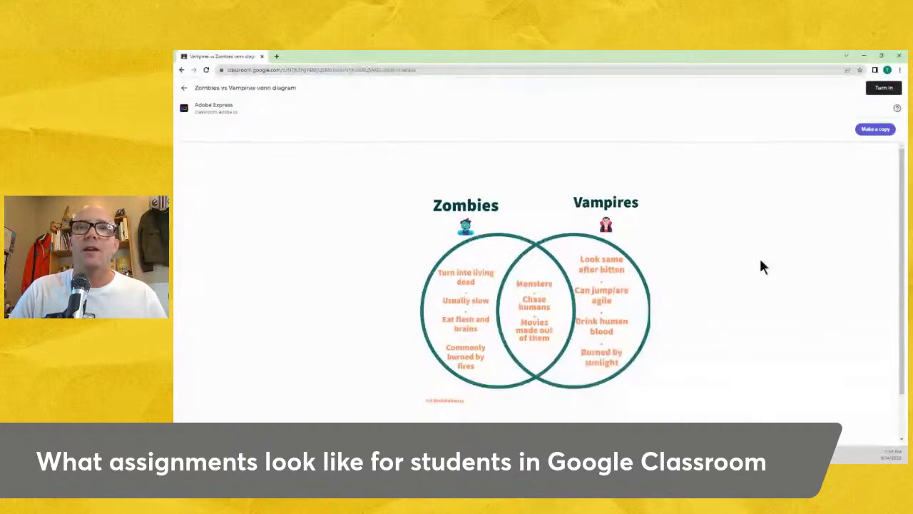
{"action": "left_click", "coordinate": [872, 130]}
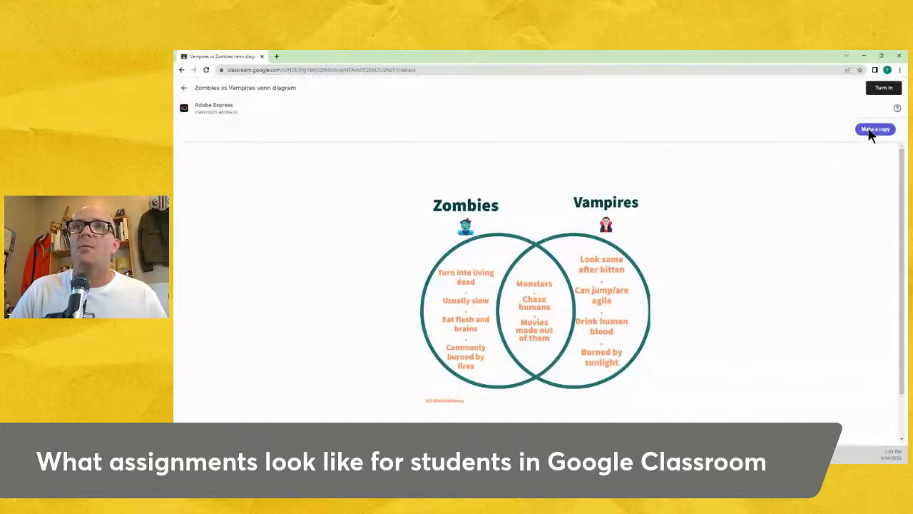